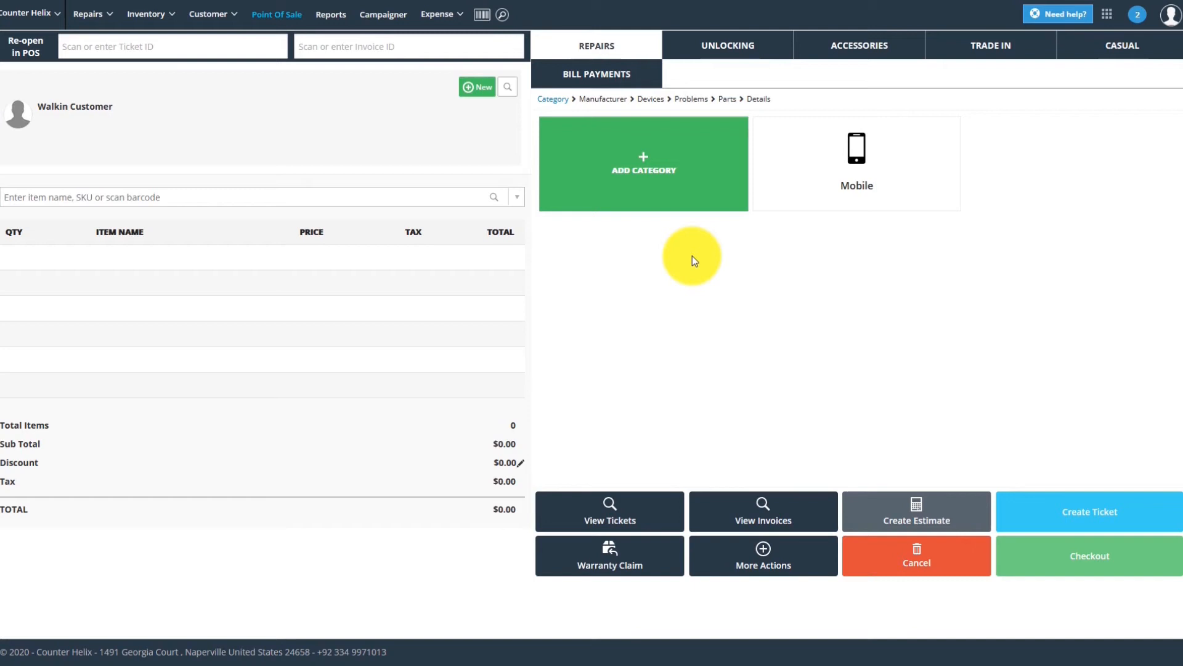
# Step: Go from the point of sale to Store Settings and expand the Employees section
pyautogui.click(1104, 15)
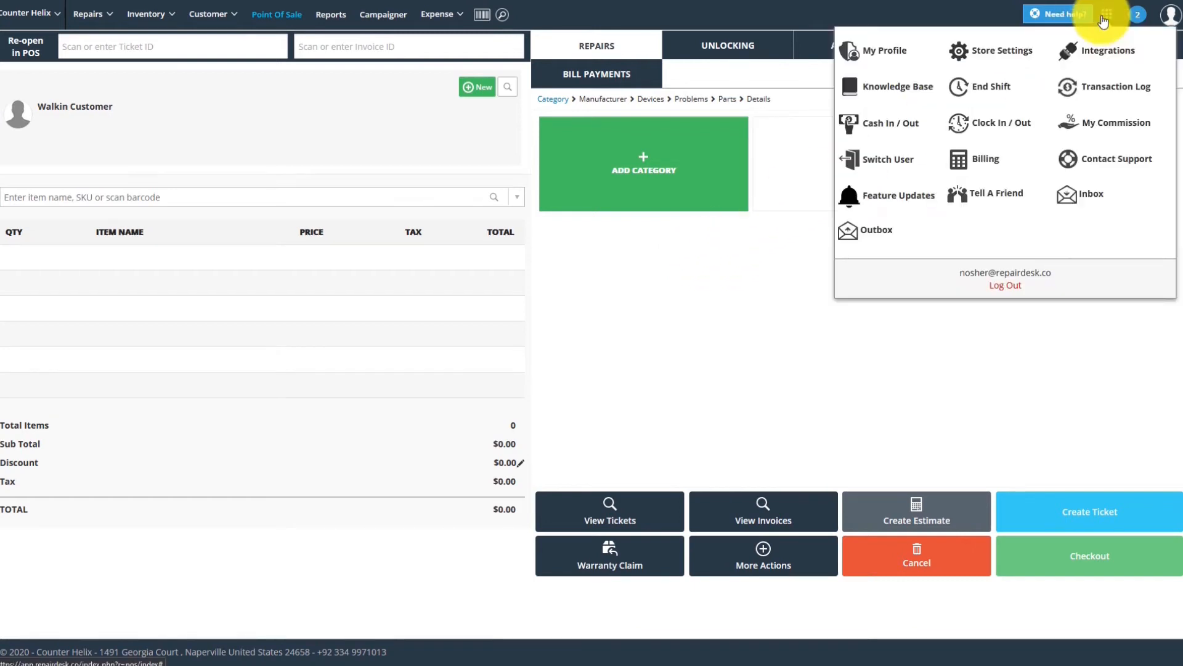
pyautogui.click(1017, 56)
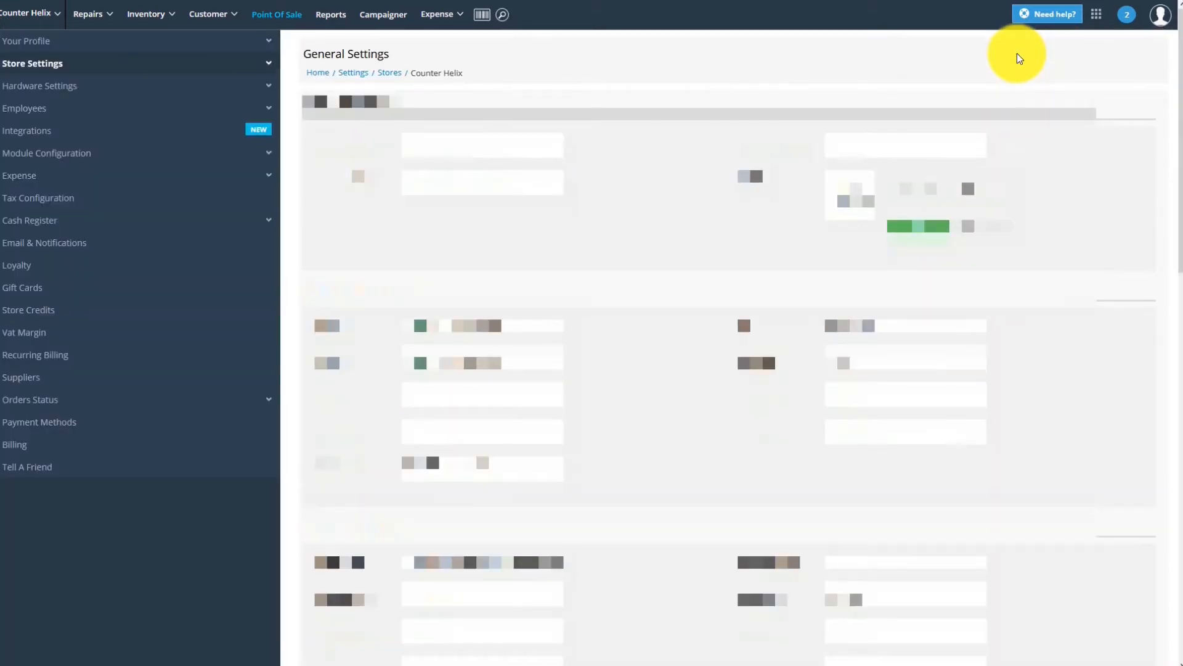
pyautogui.click(143, 115)
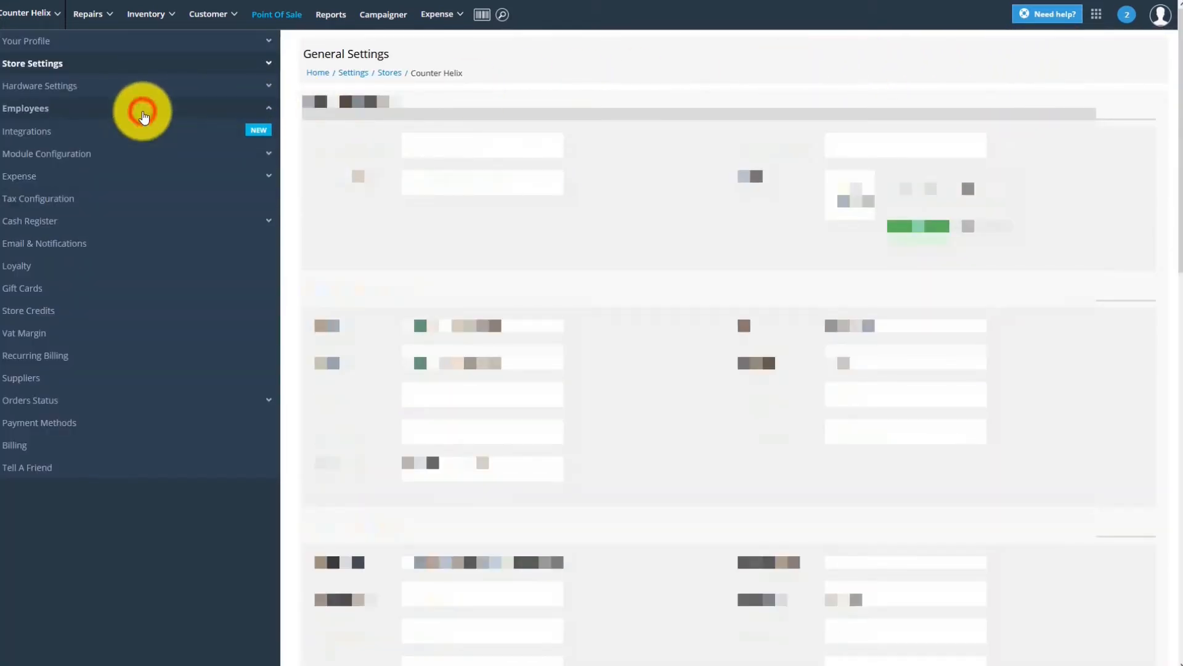
# Step: In Manage Roles, add a new role named 'Front Desk'
pyautogui.click(56, 176)
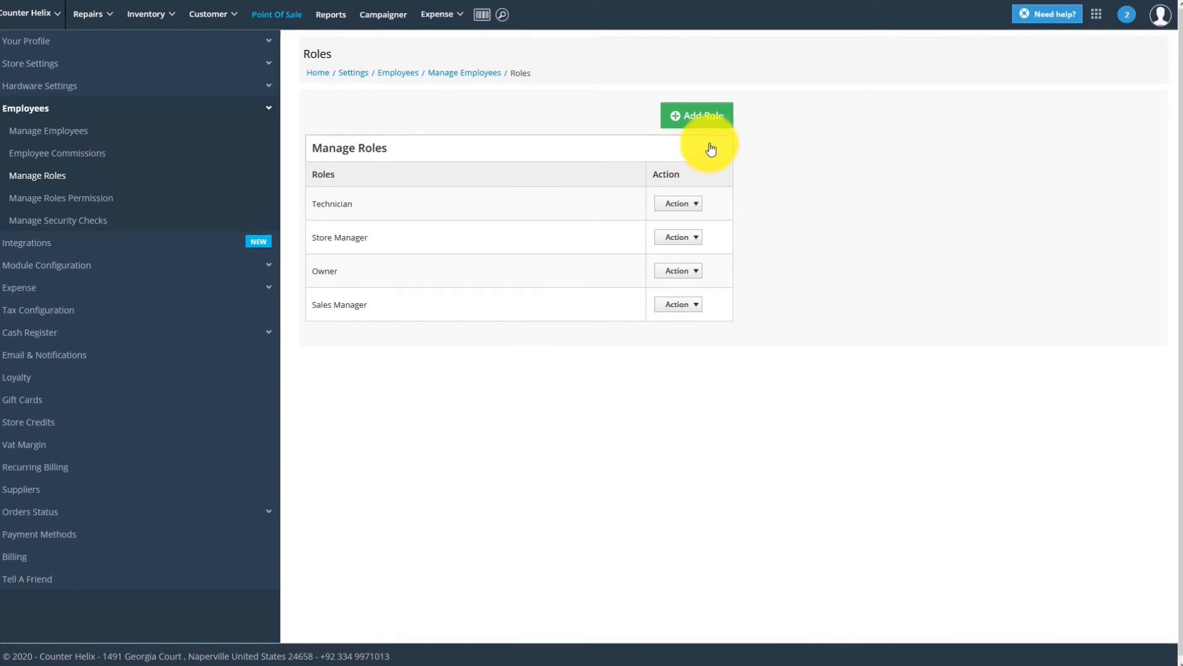
pyautogui.click(701, 117)
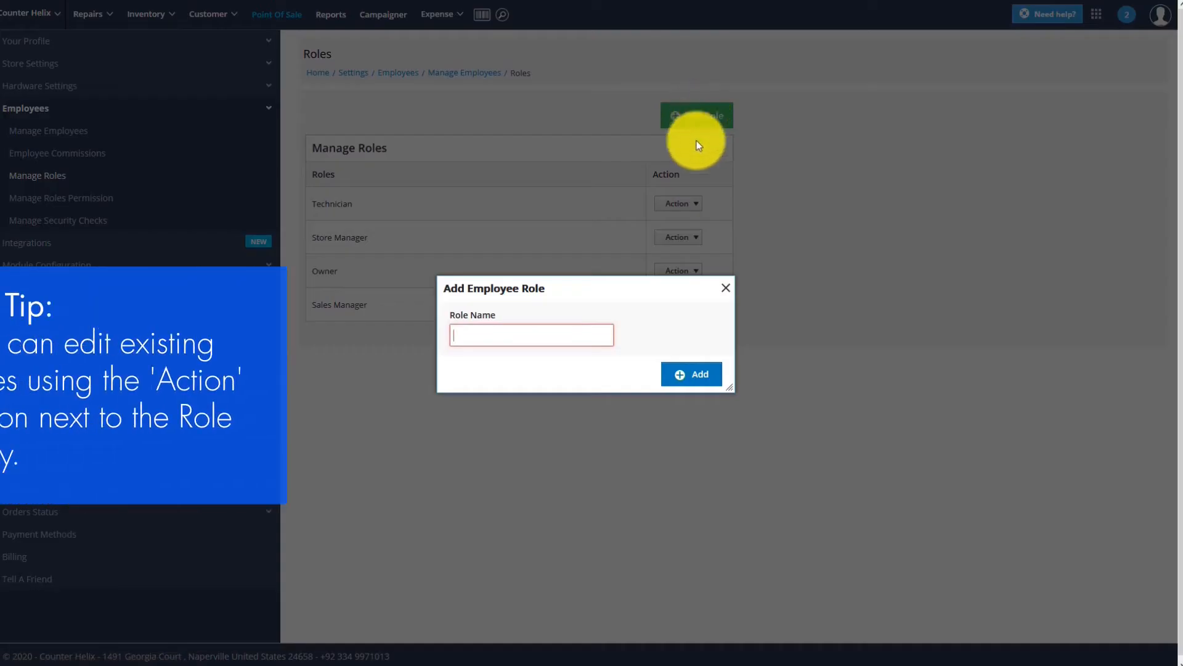
pyautogui.write('Front Desk')
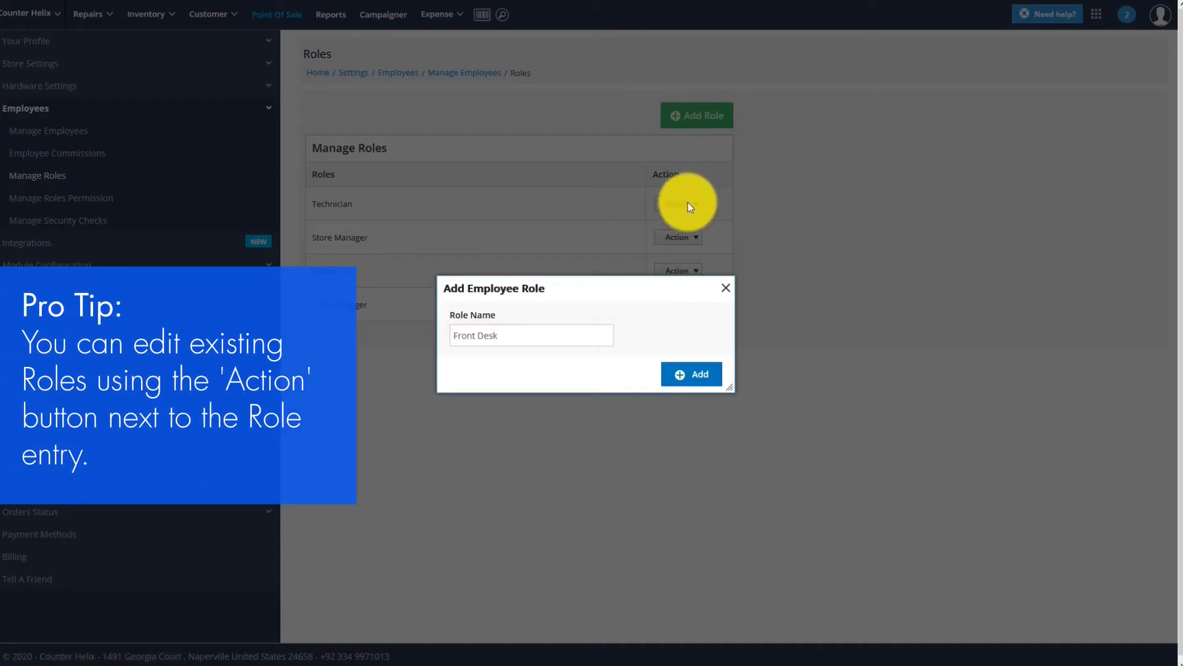
pyautogui.click(683, 378)
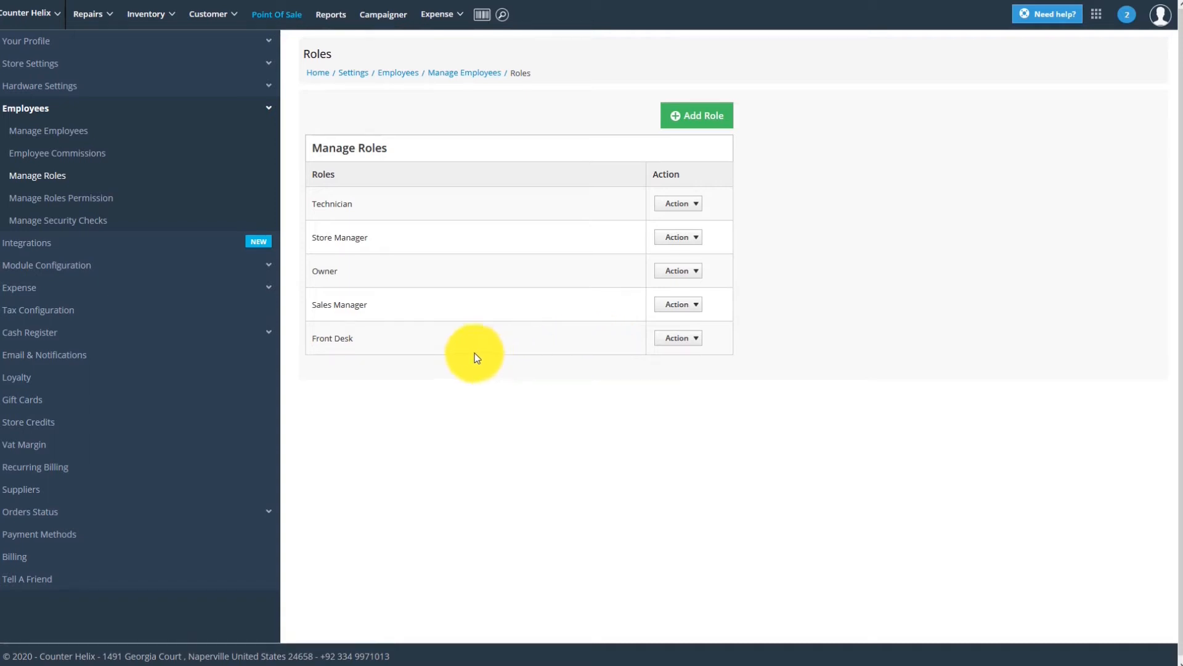
# Step: Start a new employee and enter their full name, e-mail address and password
pyautogui.click(85, 134)
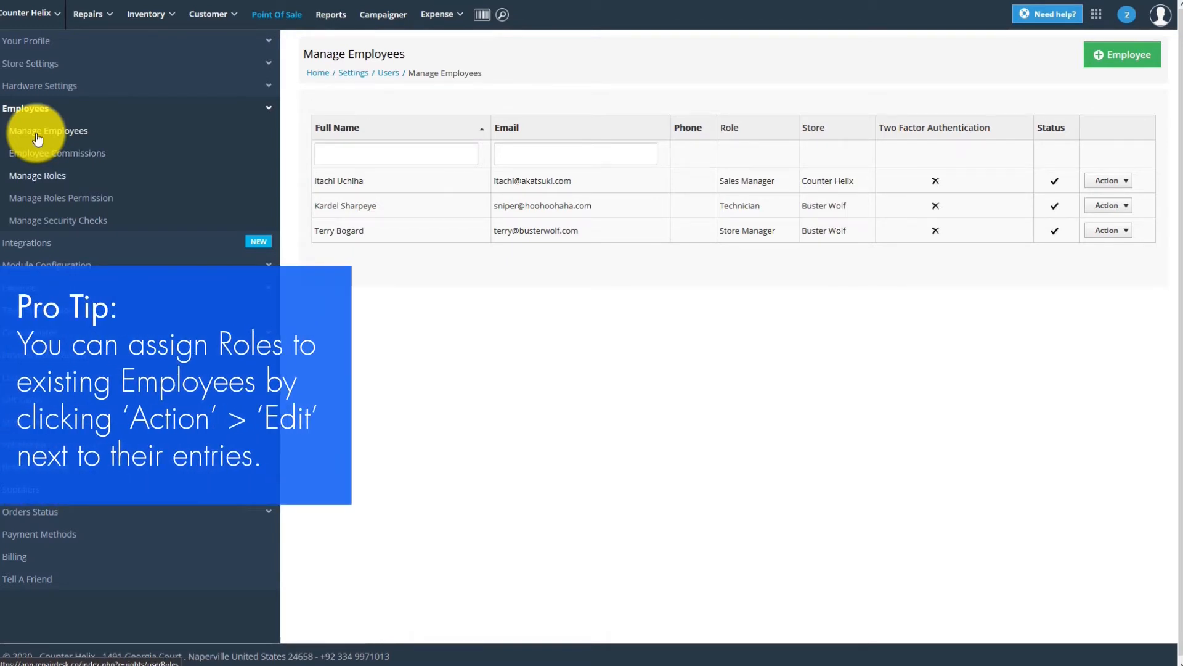
pyautogui.click(1104, 67)
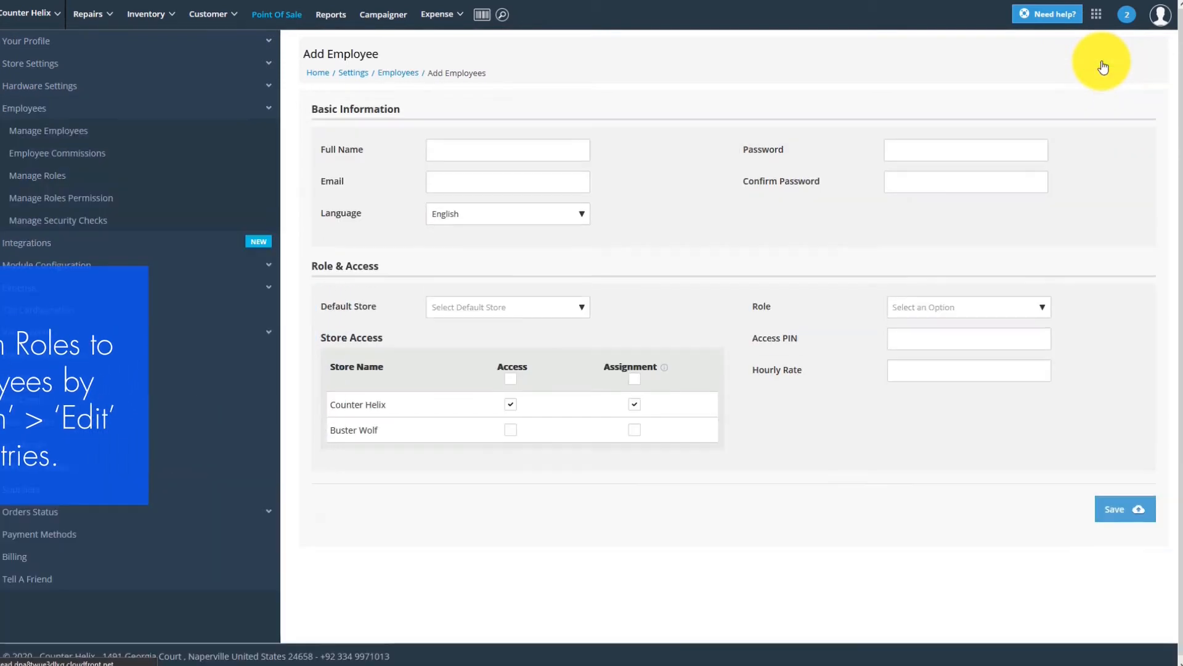
pyautogui.click(527, 154)
pyautogui.write('Spike Spiegel')
pyautogui.press('Tab')
pyautogui.click(985, 150)
pyautogui.write('••••••')
pyautogui.press('Tab')
# Step: Confirm the password, set Counter Helix as default store and Front Desk as role, then save
pyautogui.click(540, 308)
pyautogui.click(537, 350)
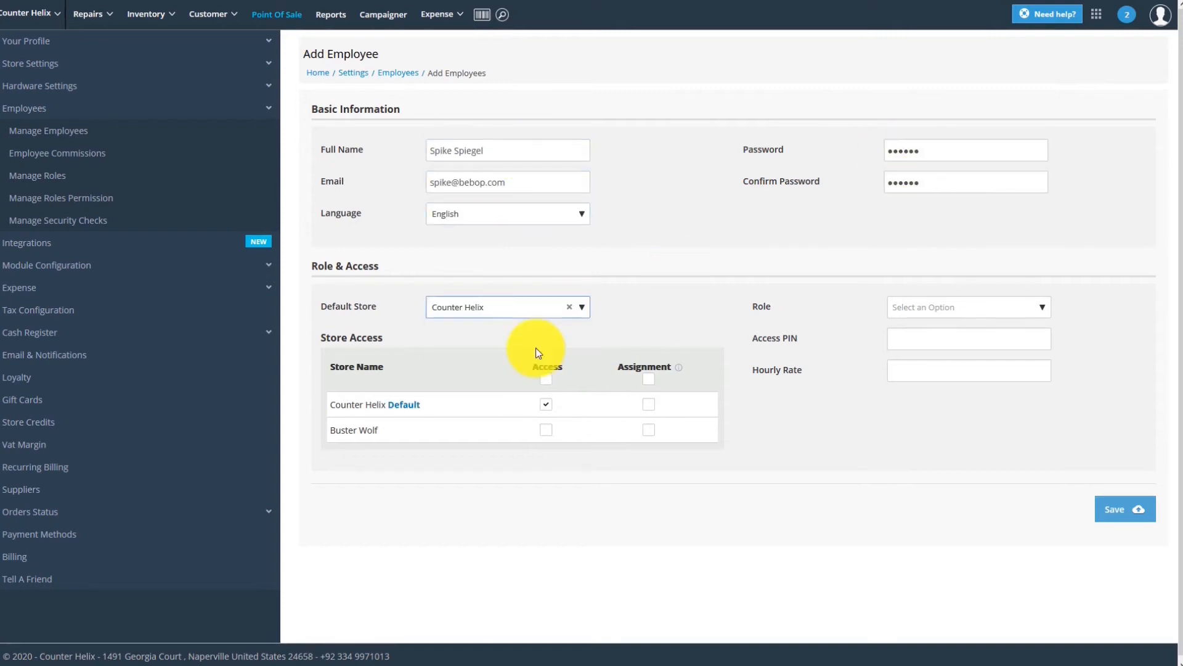
pyautogui.click(1040, 314)
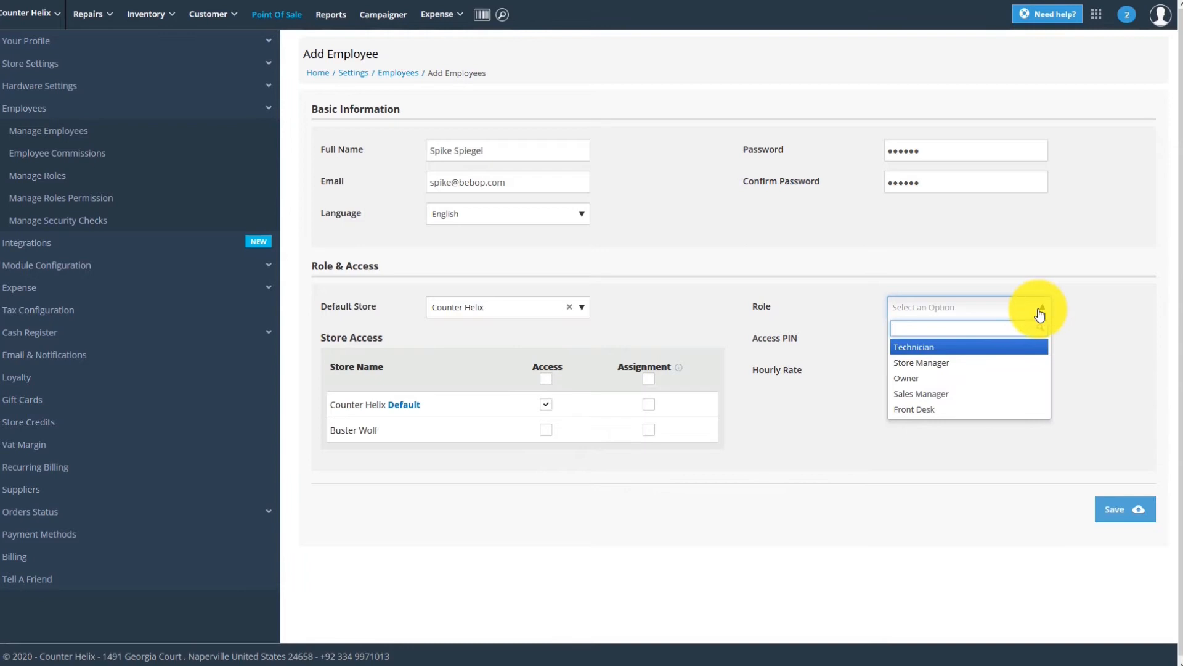
pyautogui.click(960, 412)
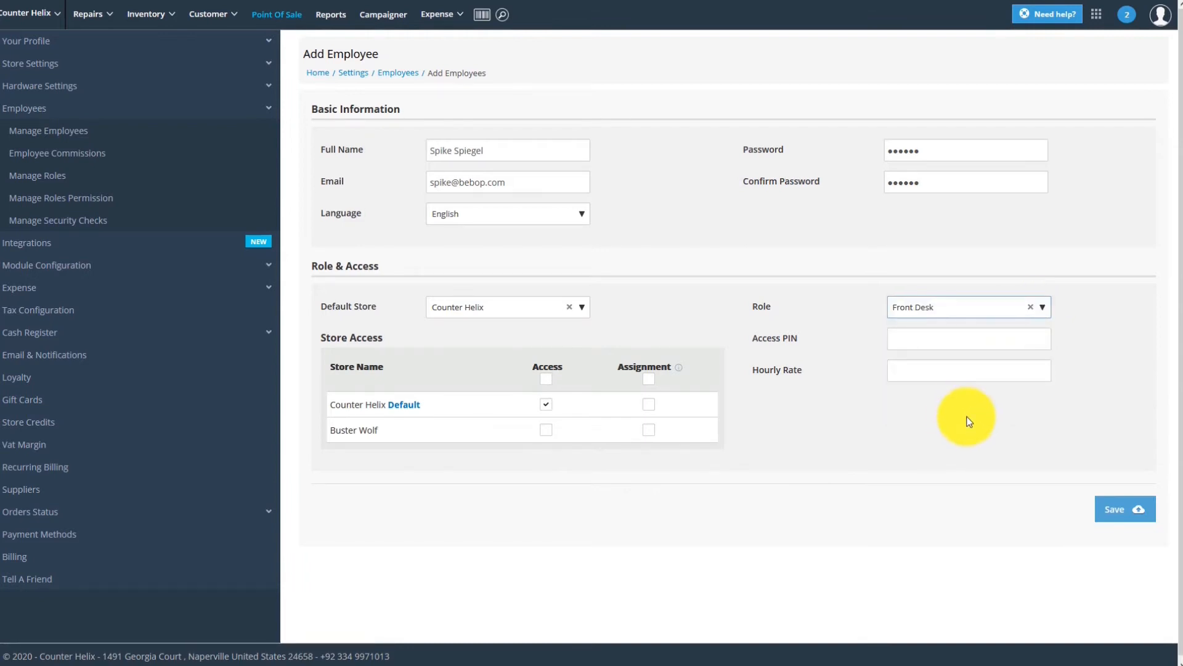
pyautogui.click(1126, 511)
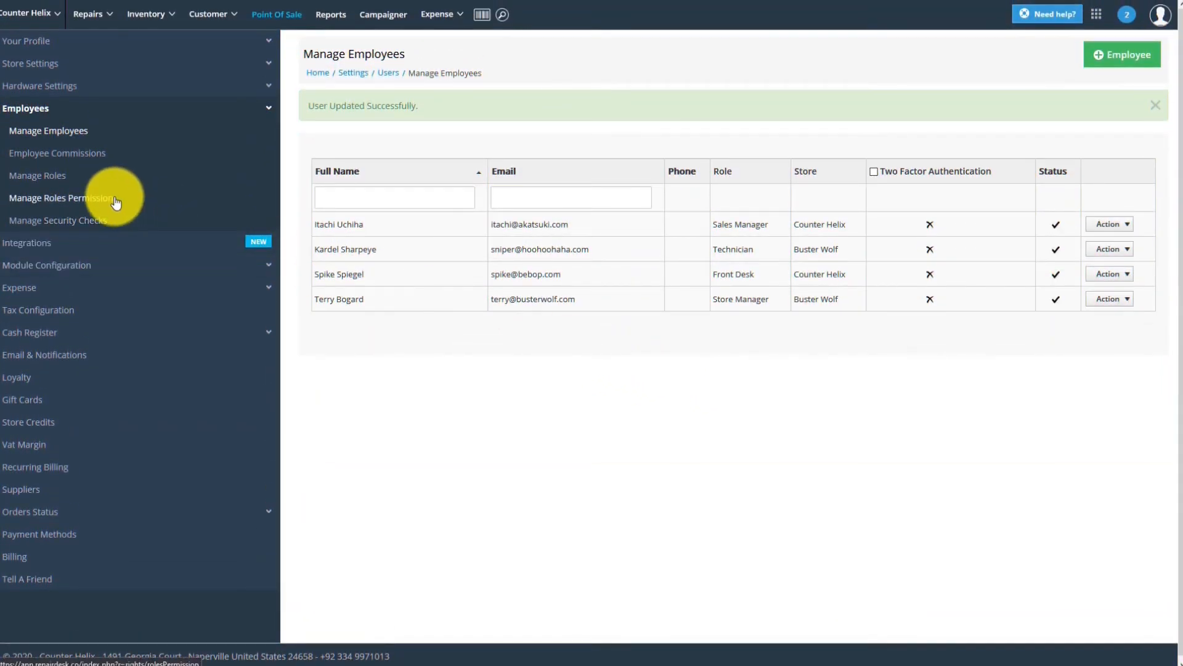
# Step: Open Roles Permission and load the Front Desk role's permissions
pyautogui.click(116, 203)
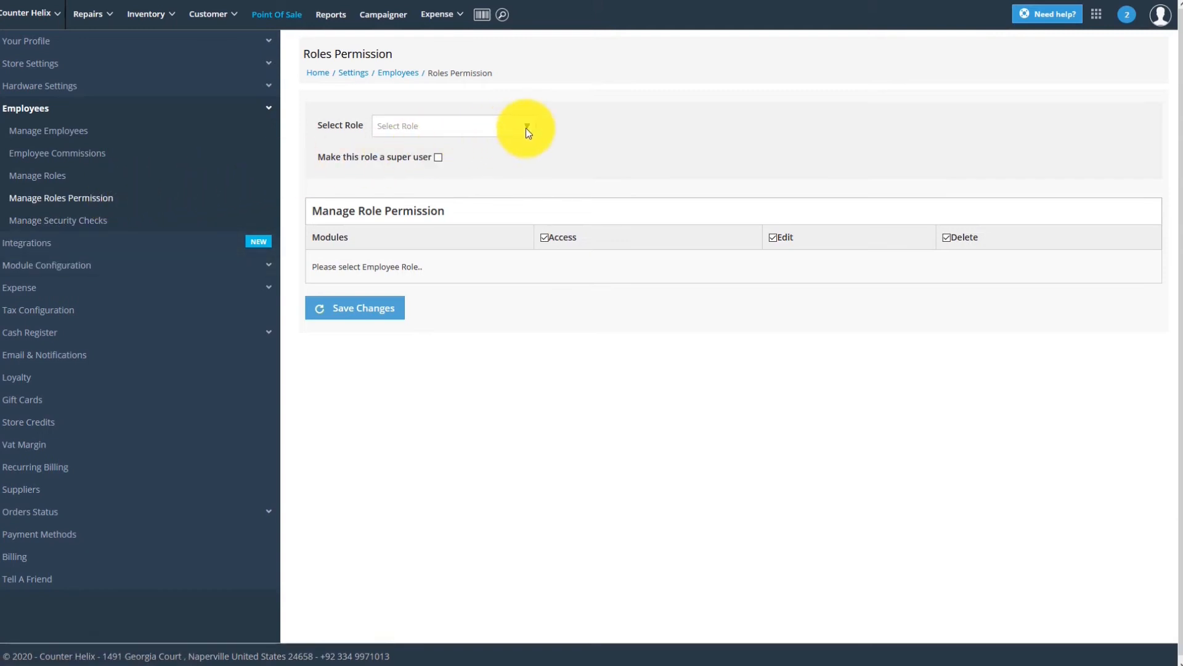
pyautogui.click(528, 131)
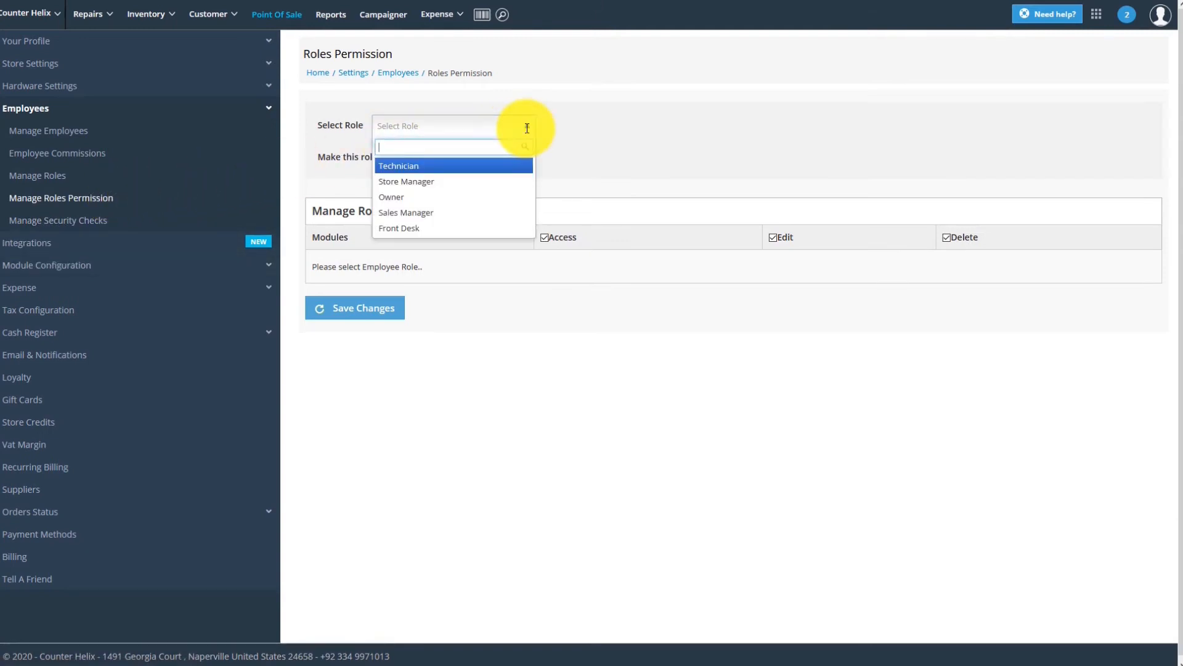
pyautogui.click(443, 228)
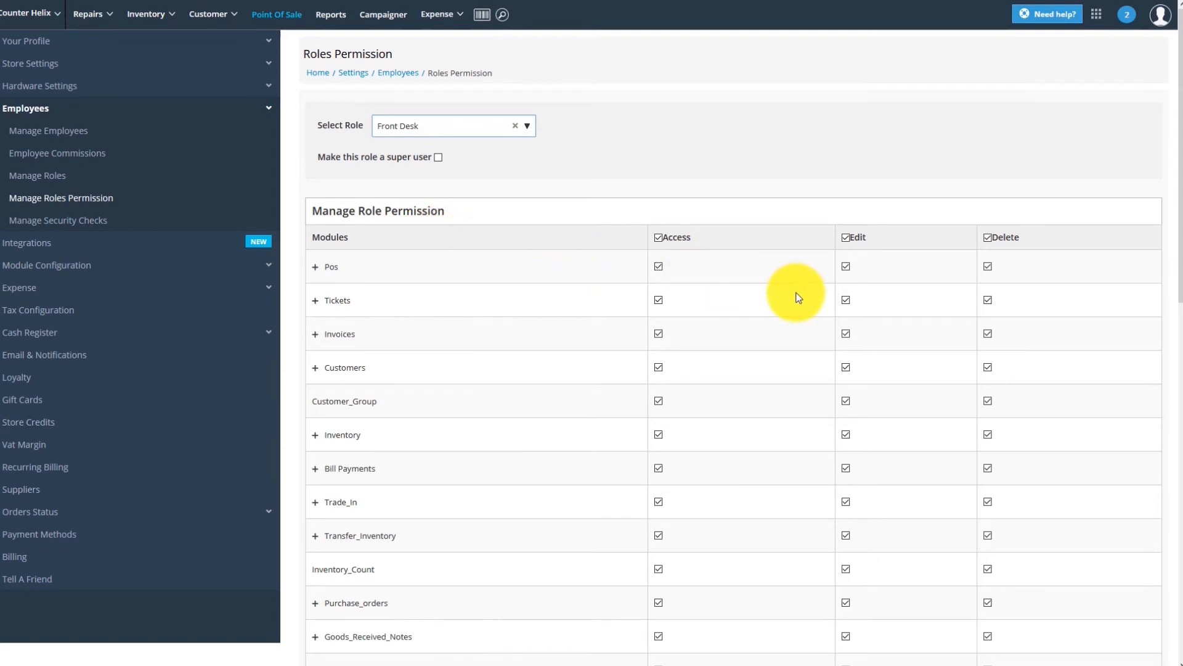
pyautogui.scroll(-4, 799, 297)
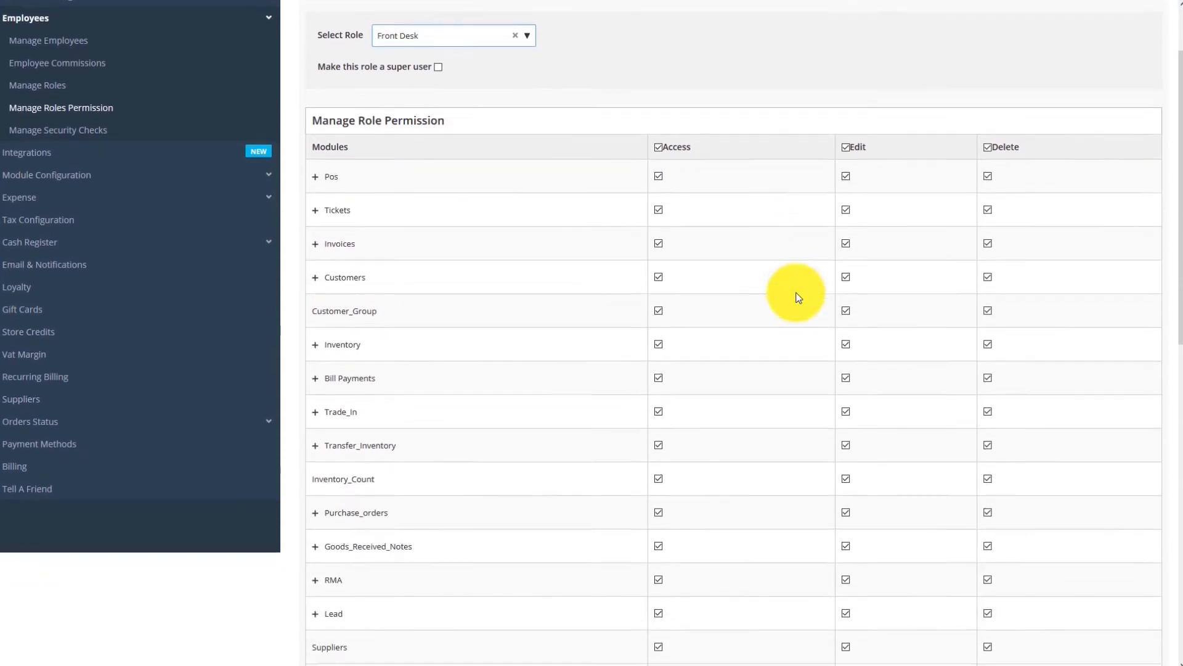
pyautogui.scroll(-5, 799, 298)
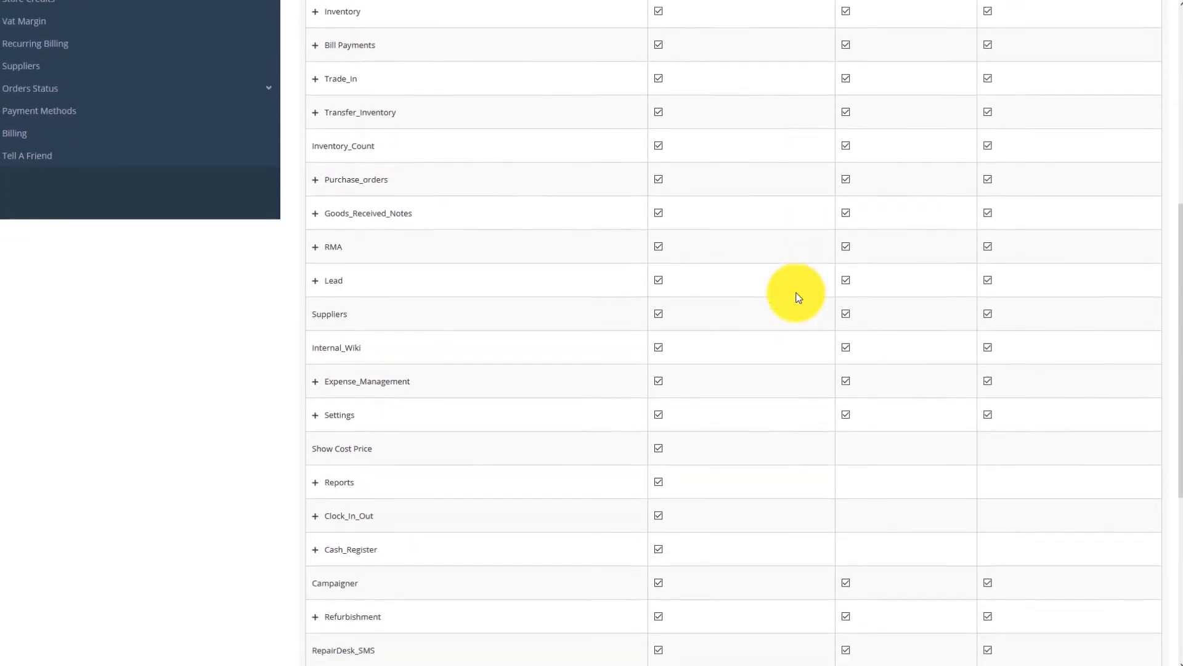
# Step: Clear Access, Edit and Delete for the Settings module
pyautogui.click(658, 266)
pyautogui.click(846, 266)
pyautogui.click(989, 266)
pyautogui.scroll(-2, 990, 263)
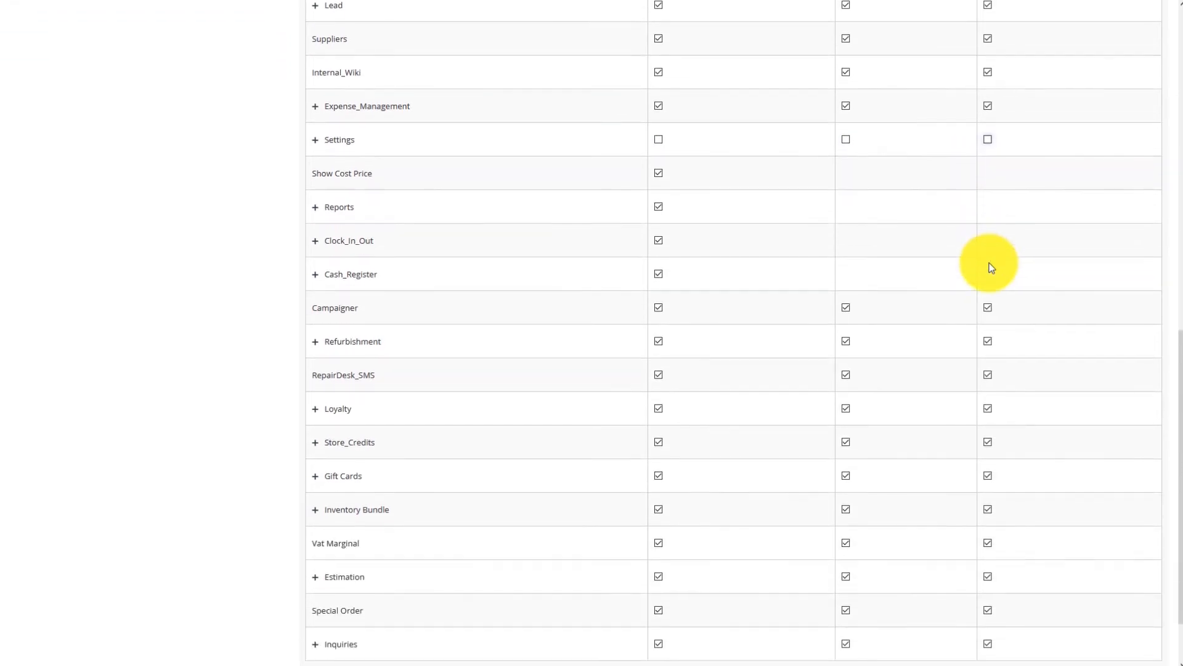
pyautogui.scroll(-2, 990, 262)
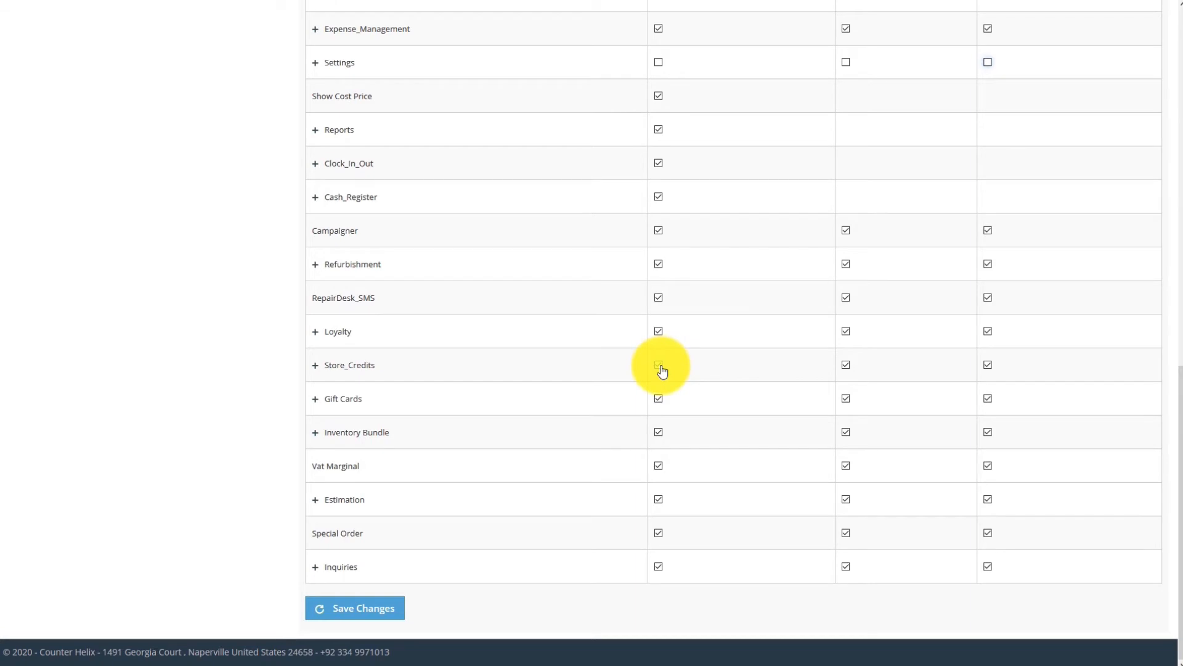
pyautogui.scroll(5, 661, 365)
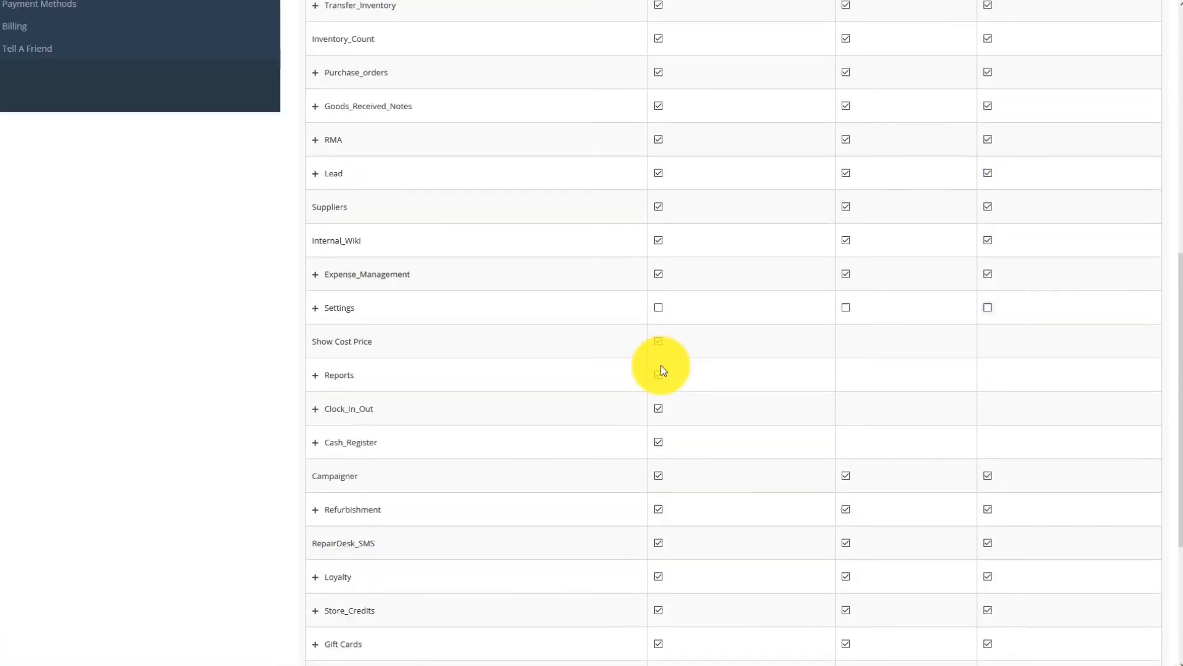
pyautogui.scroll(6, 661, 365)
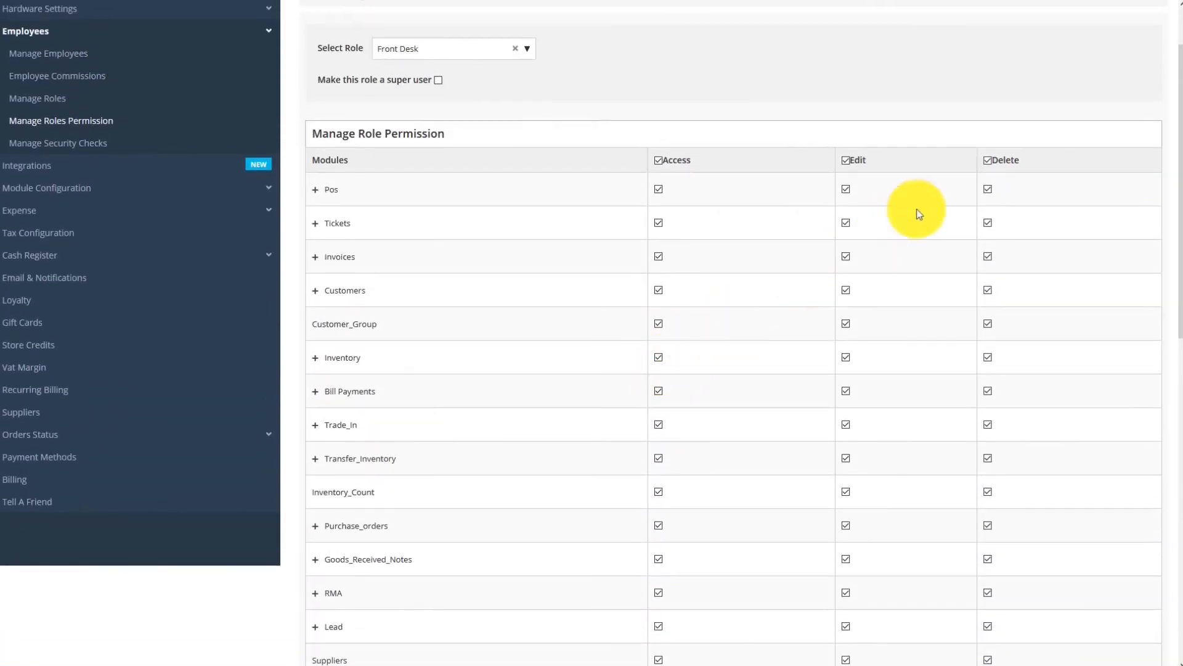
# Step: Uncheck the Delete column header so no module has delete rights, then review the list
pyautogui.click(987, 162)
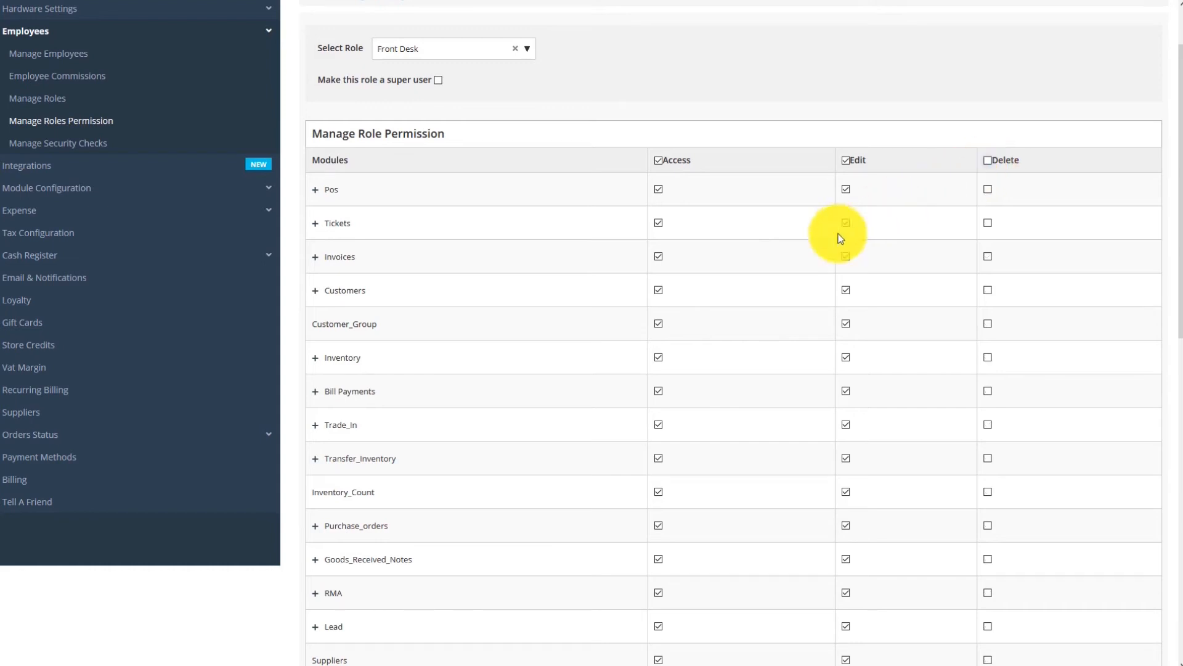
pyautogui.scroll(-4, 770, 263)
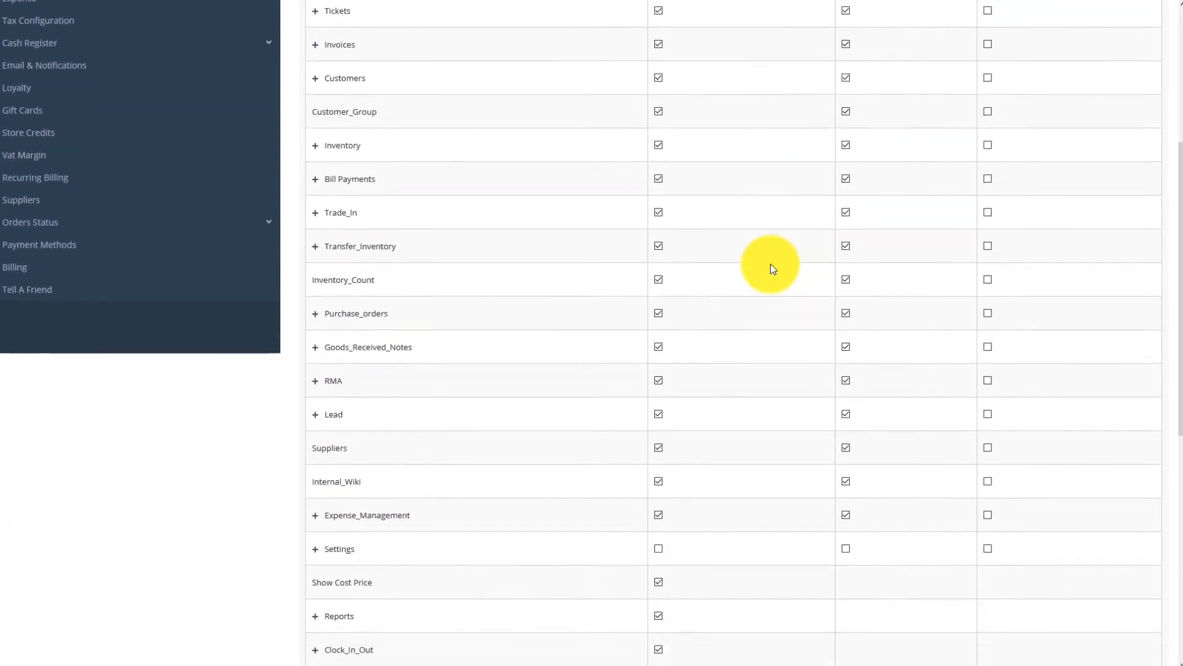
pyautogui.scroll(-1, 771, 264)
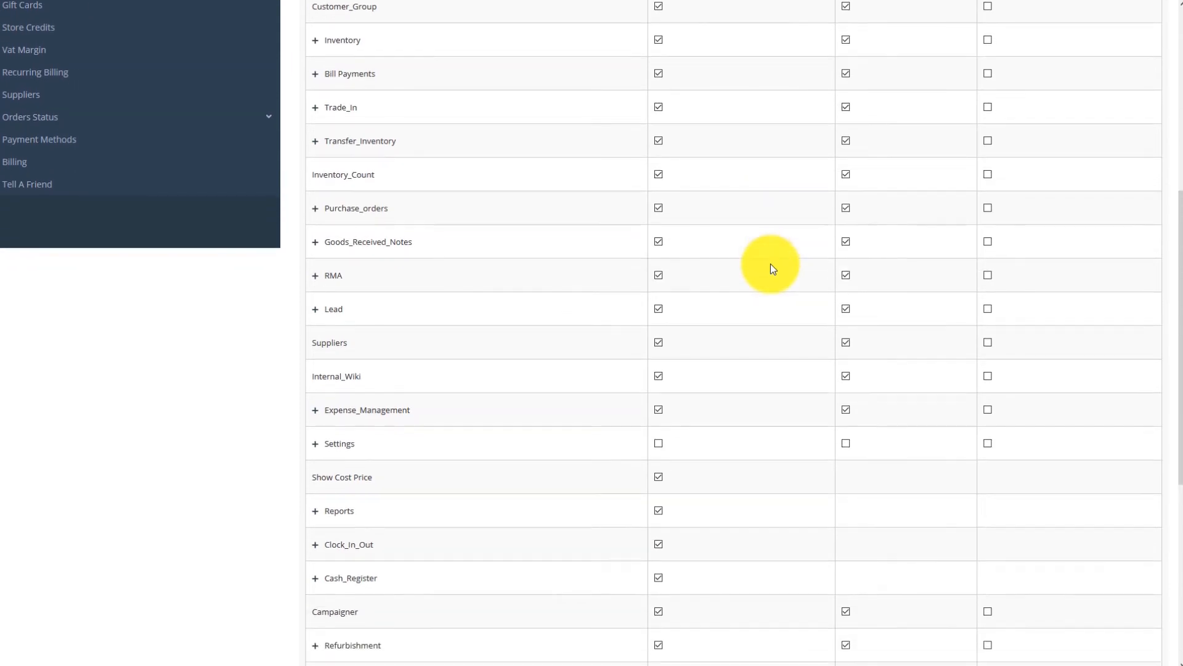
pyautogui.scroll(6, 771, 264)
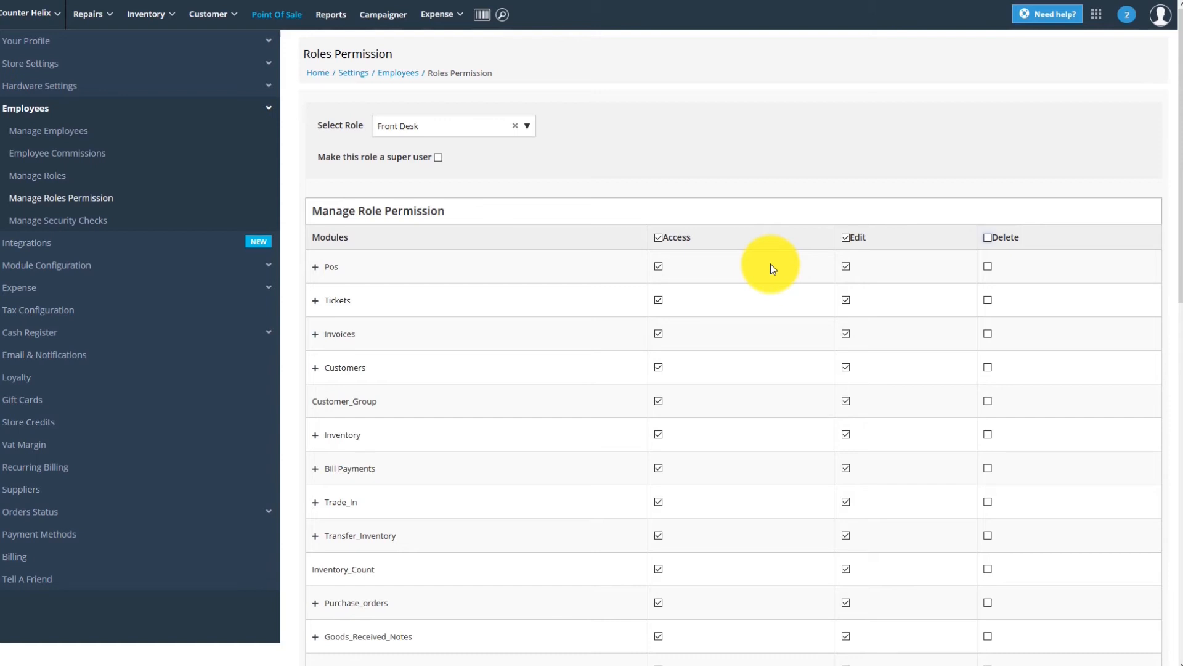
# Step: Grant Front Desk Access and Edit on every module, save, and go to Manage Security Checks
pyautogui.click(437, 158)
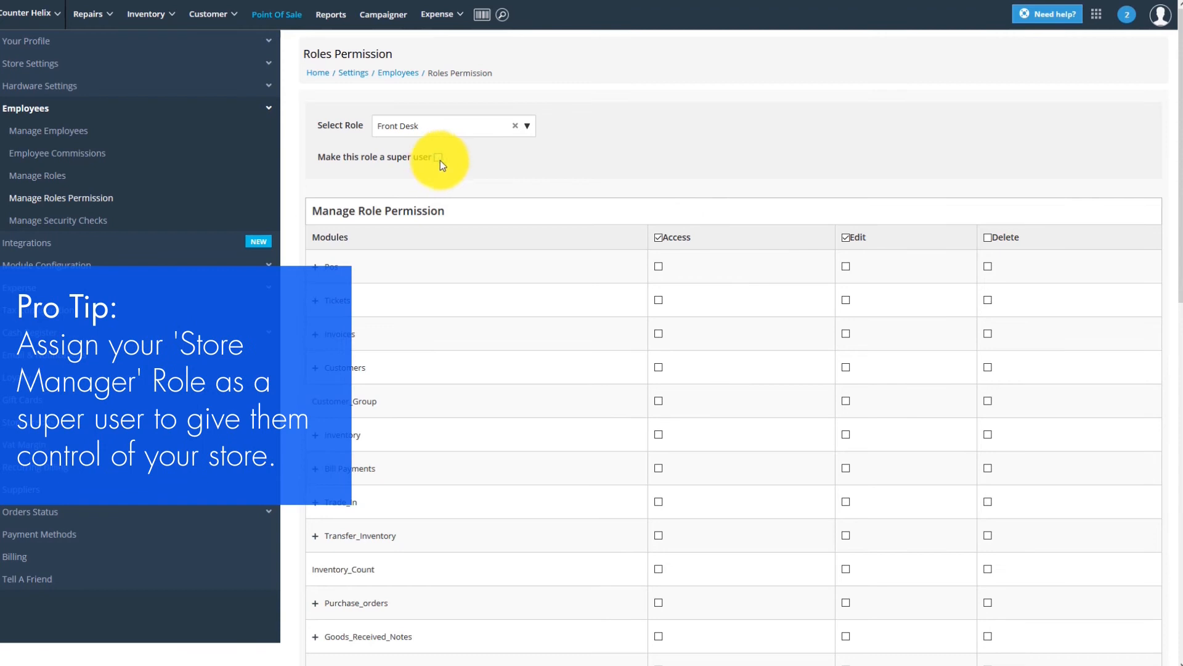
pyautogui.click(657, 240)
pyautogui.click(845, 238)
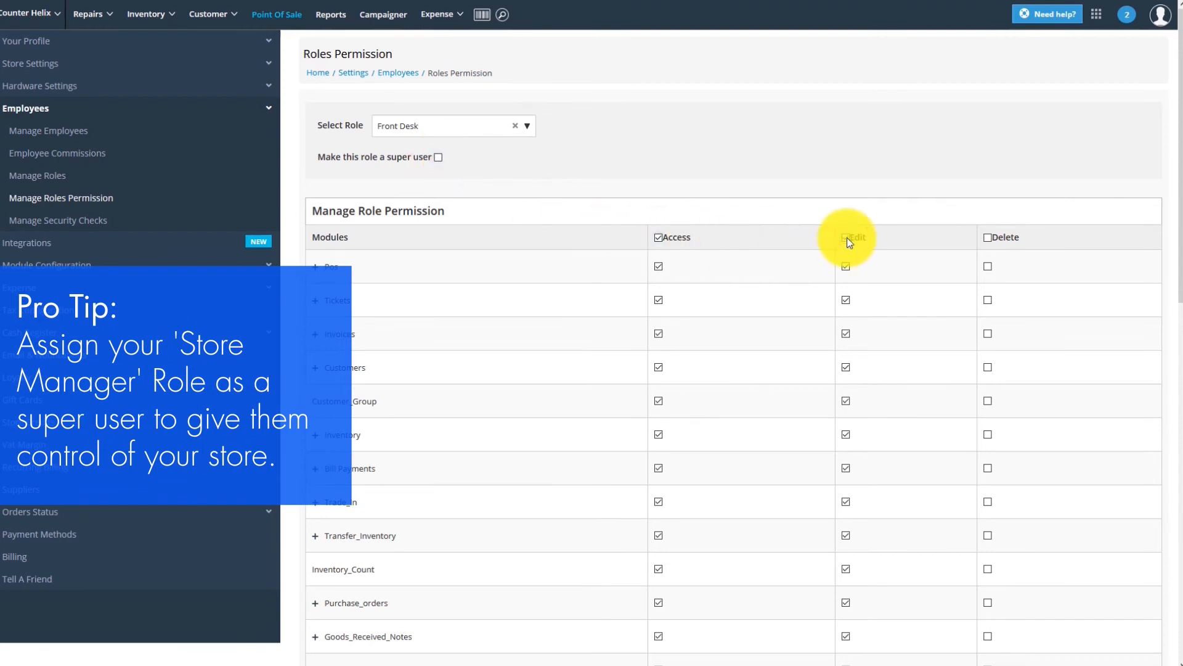
pyautogui.scroll(-7, 776, 355)
pyautogui.scroll(-5, 776, 356)
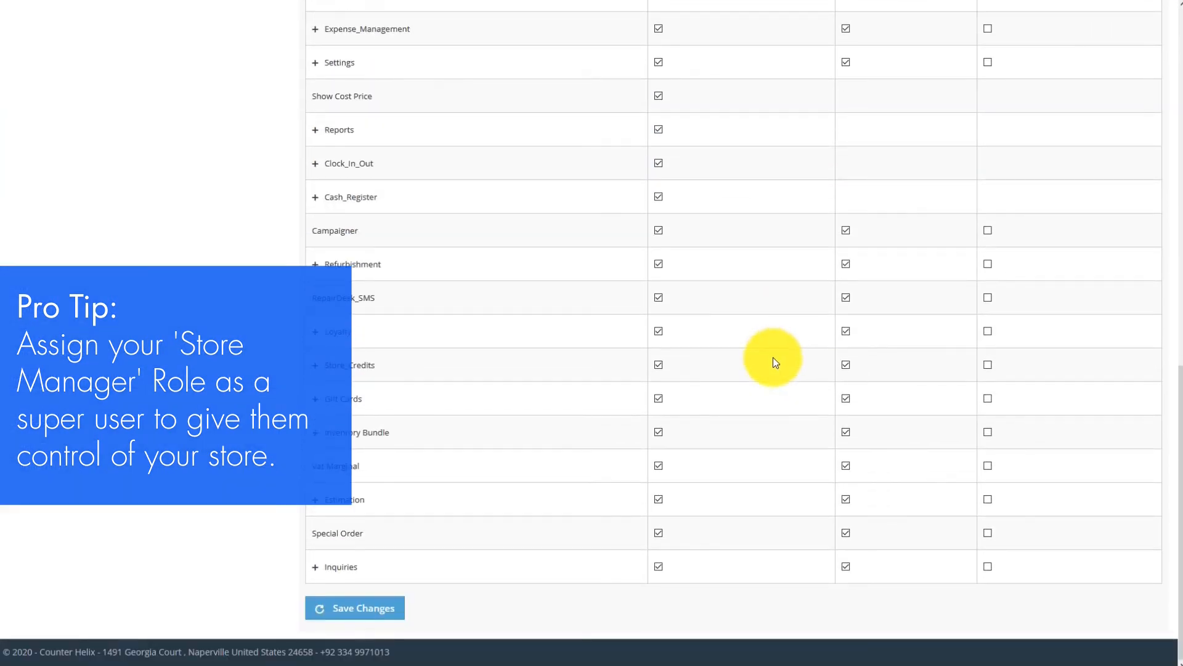
pyautogui.click(374, 613)
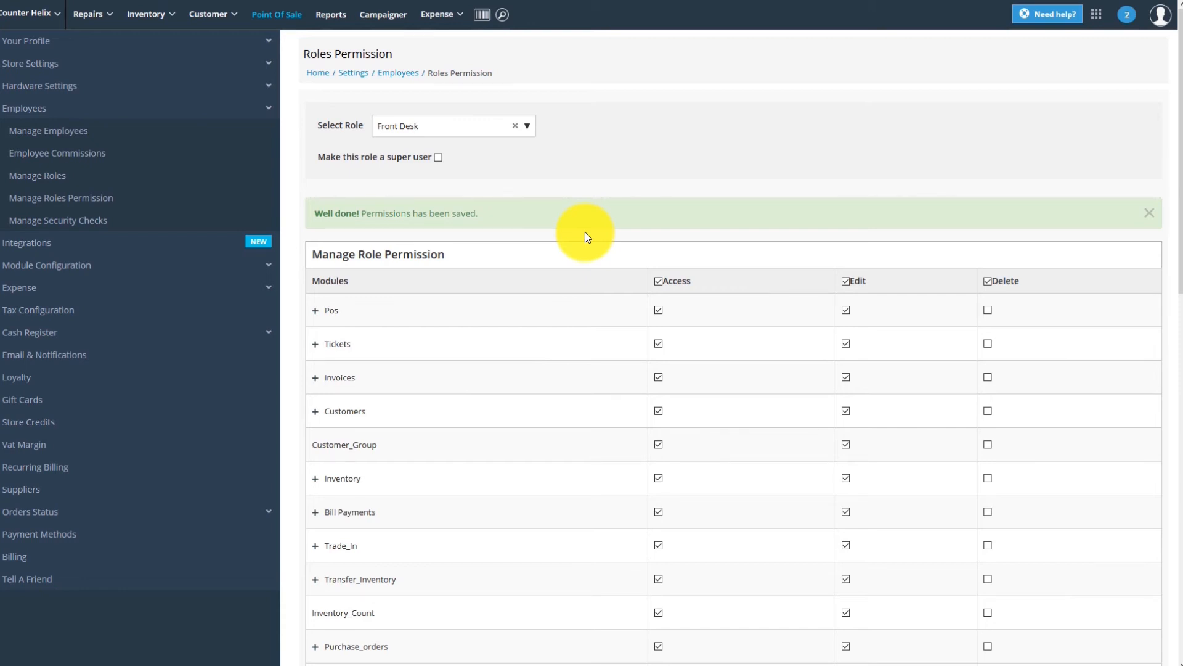
pyautogui.click(93, 225)
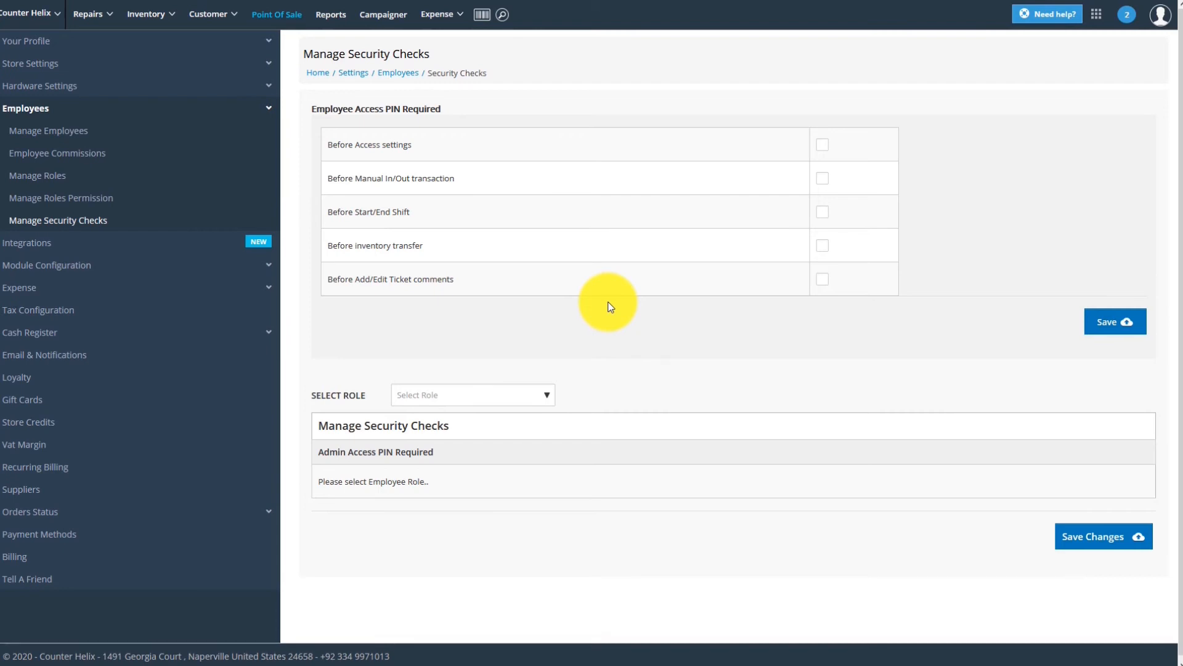
pyautogui.click(824, 145)
pyautogui.click(823, 180)
pyautogui.click(823, 180)
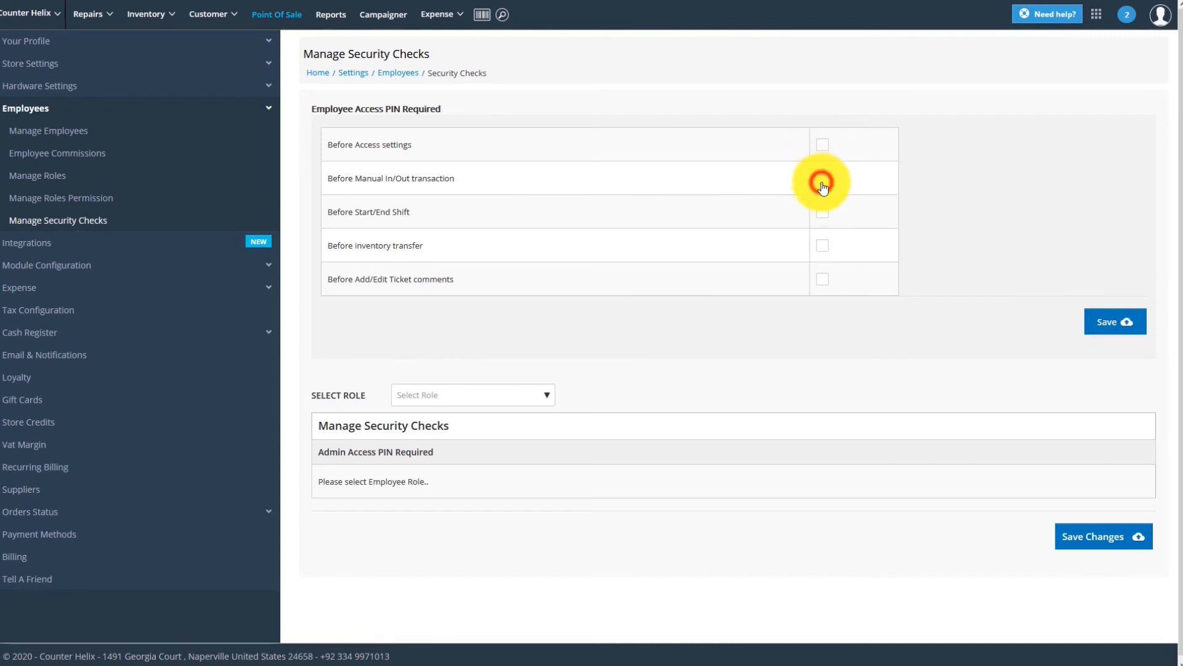
pyautogui.click(823, 213)
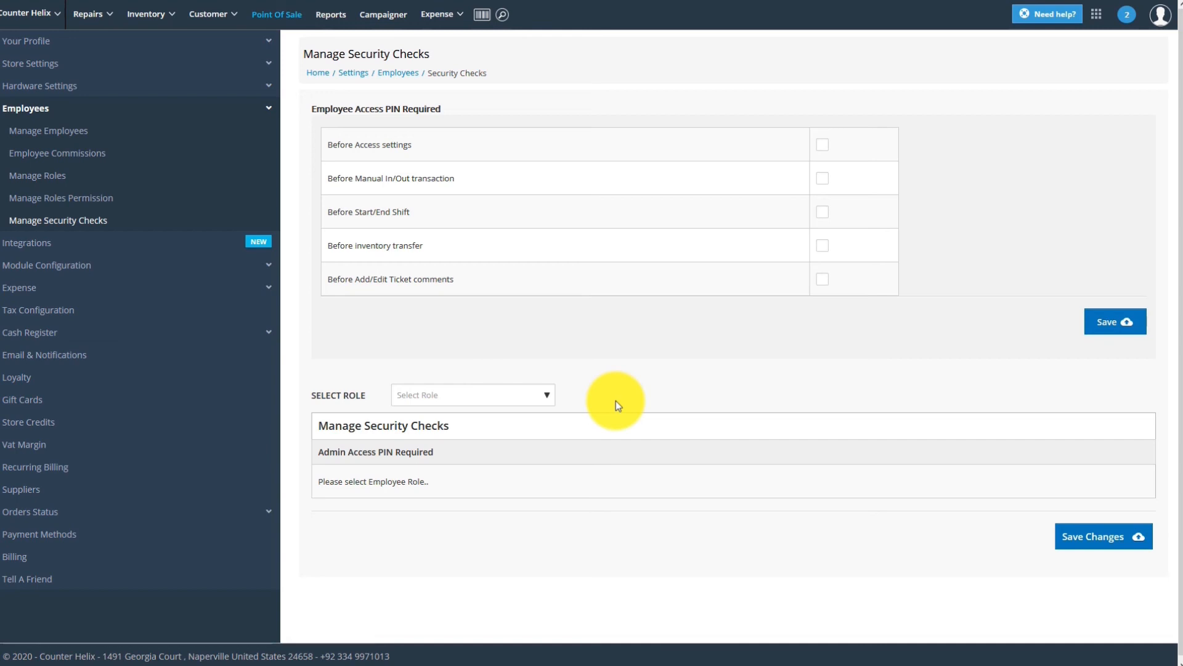
# Step: For Front Desk, require an admin PIN for refunds and deleting customers, items, tickets and invoices
pyautogui.click(542, 400)
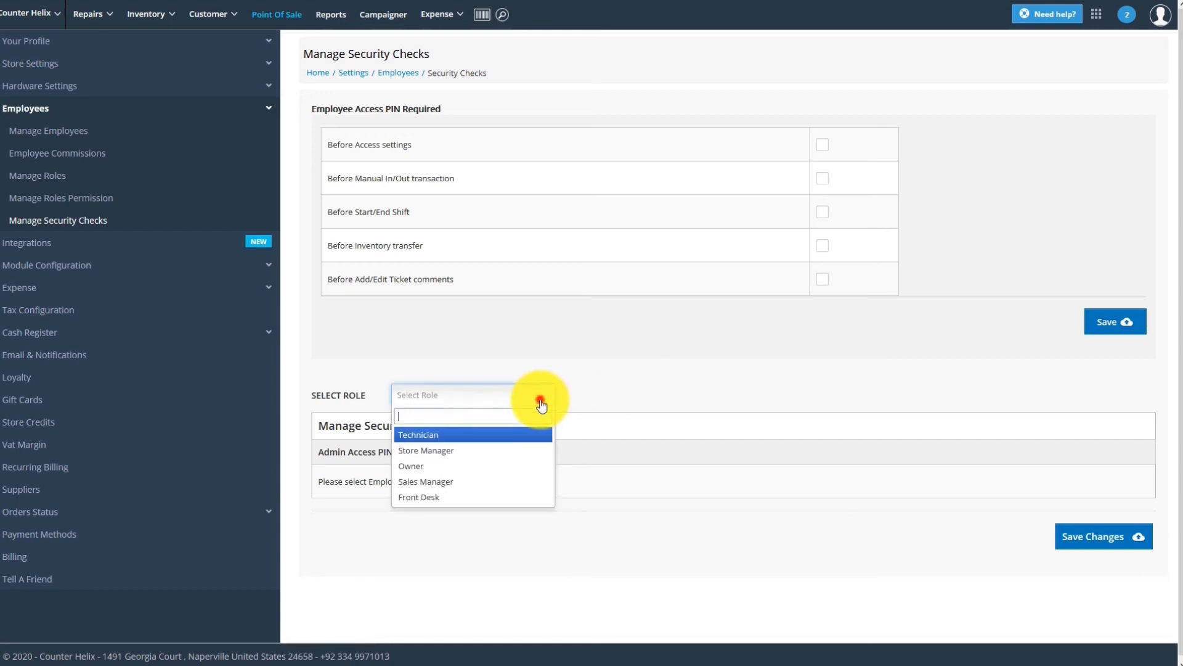
pyautogui.click(449, 499)
pyautogui.scroll(-3, 450, 501)
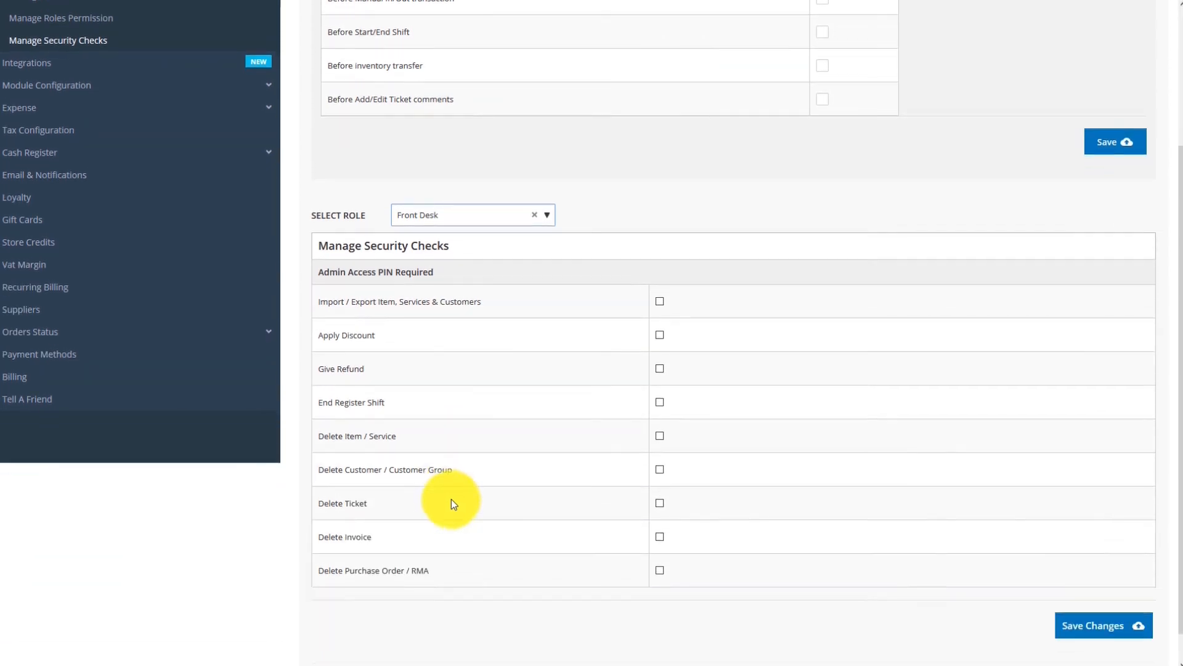
pyautogui.click(658, 338)
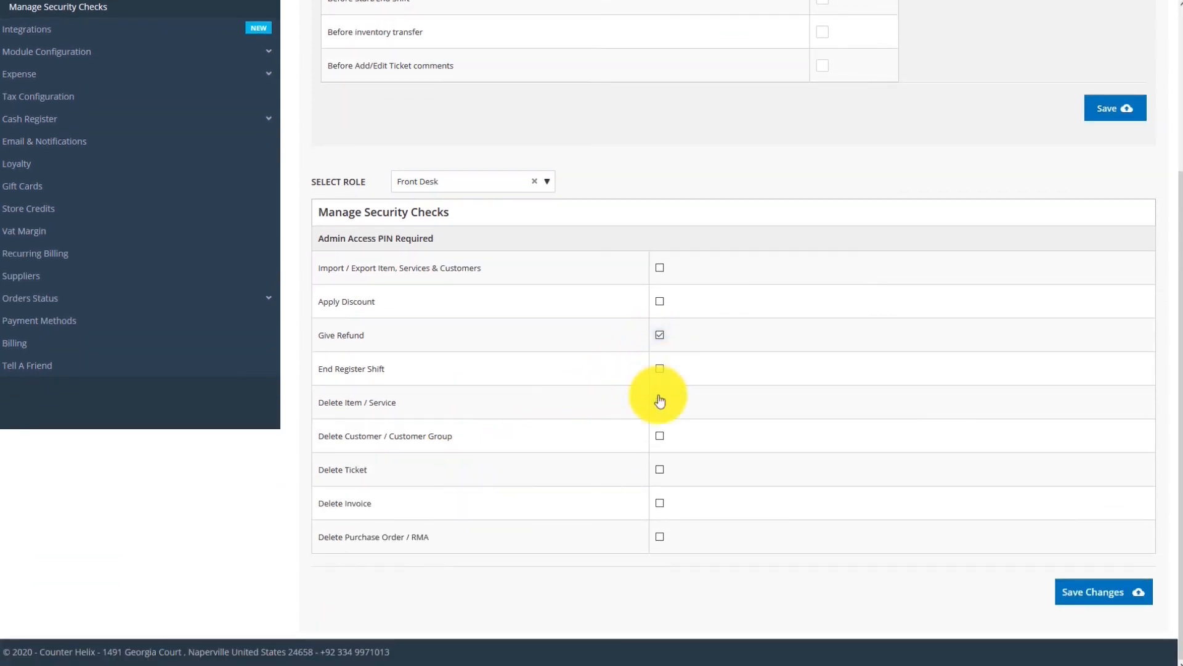
pyautogui.click(660, 438)
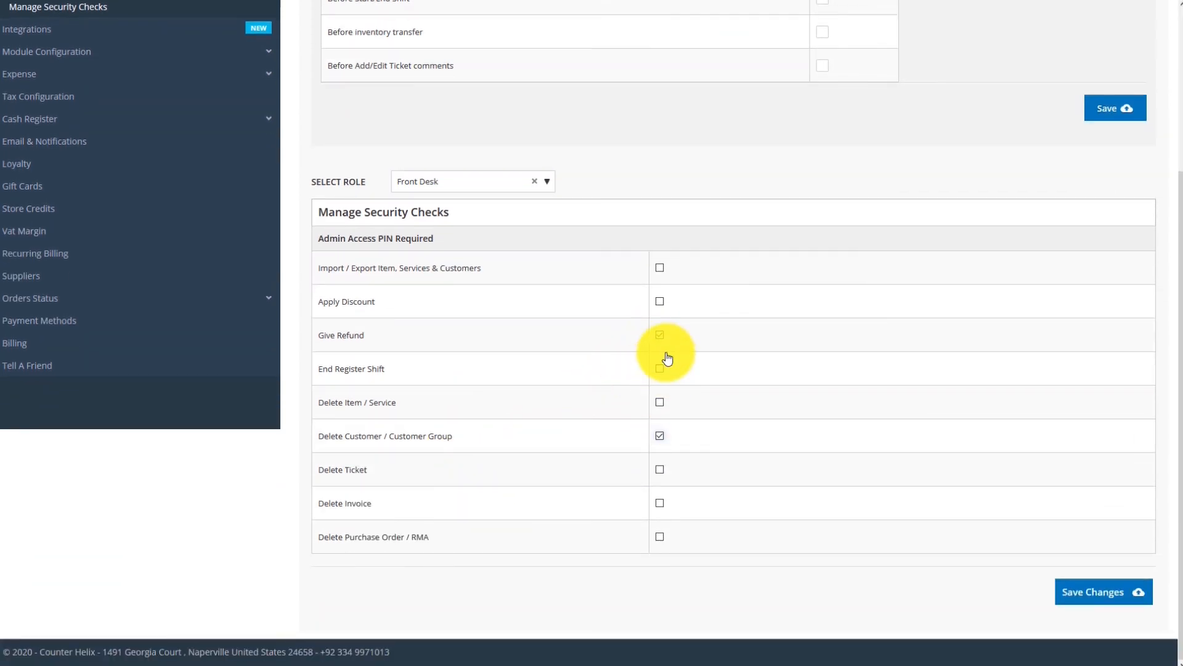
pyautogui.click(660, 403)
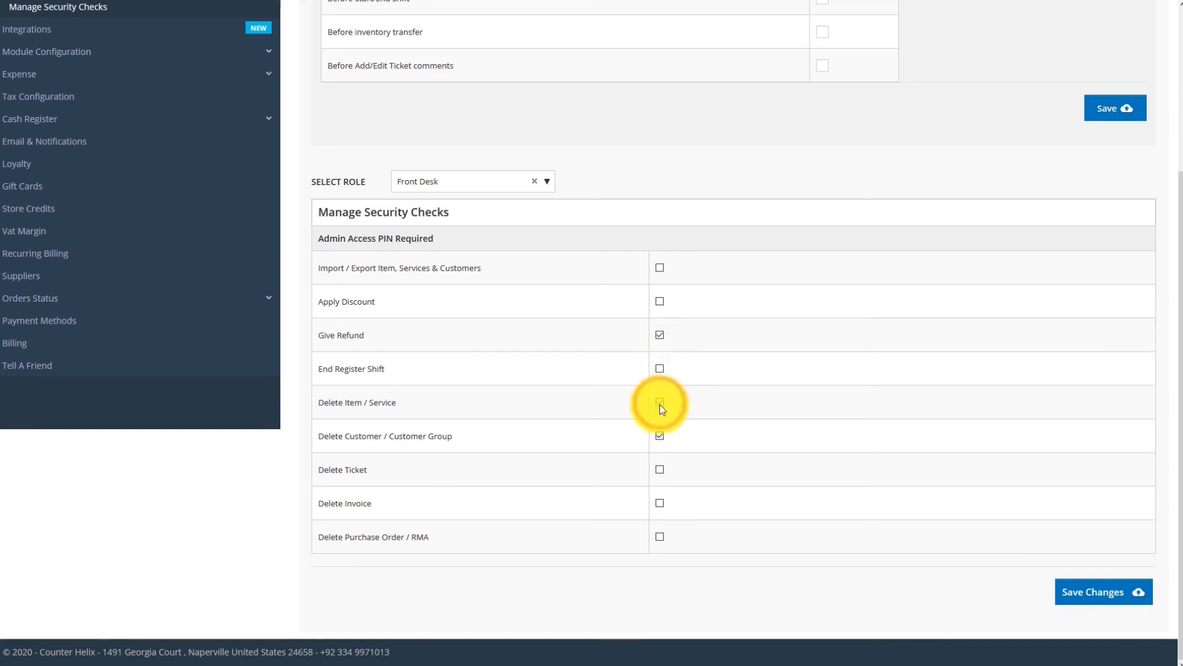
pyautogui.click(661, 473)
pyautogui.click(658, 507)
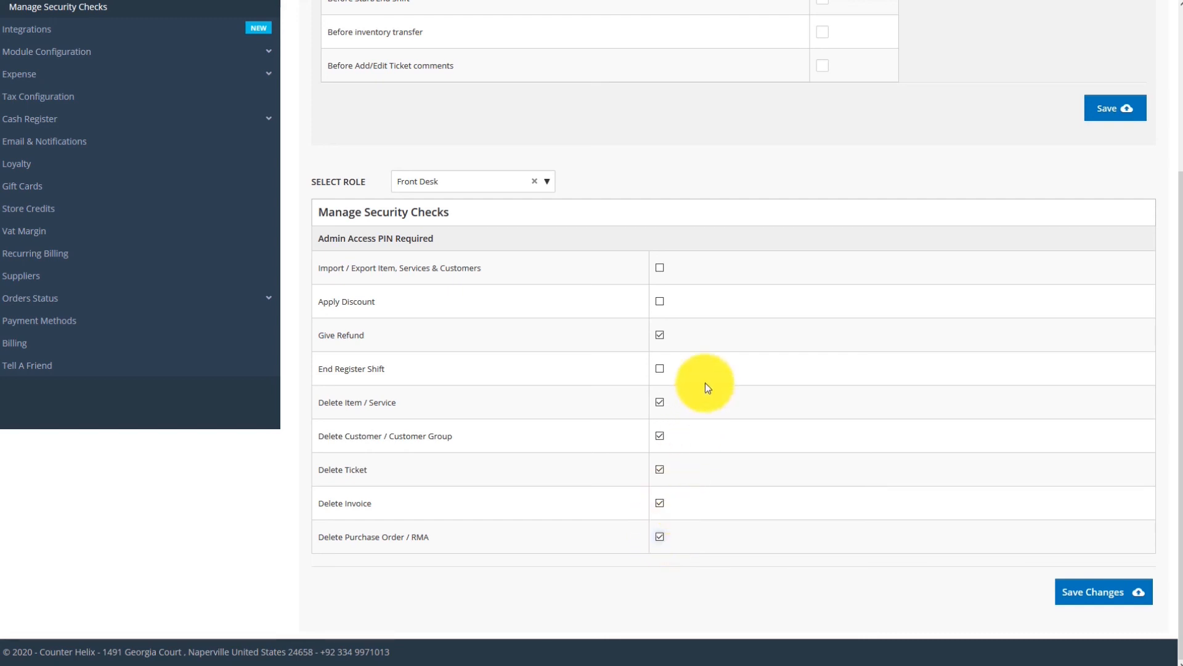
# Step: Also require the PIN for import/export, save the checks, and return to Point Of Sale
pyautogui.click(660, 268)
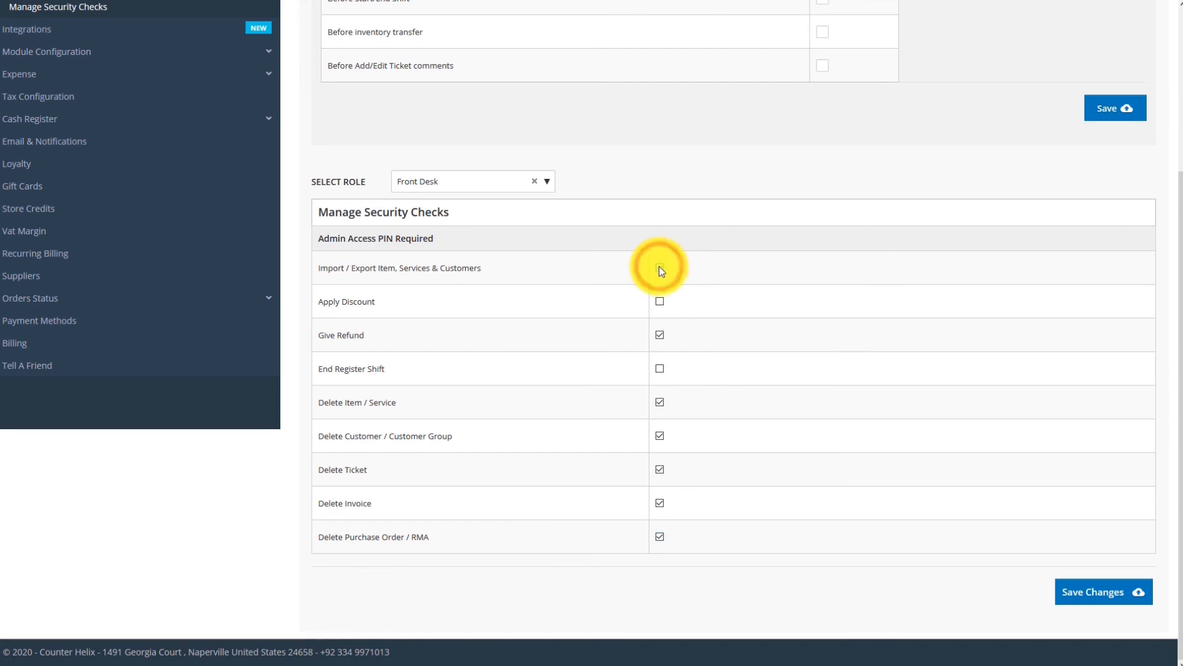
pyautogui.click(1100, 598)
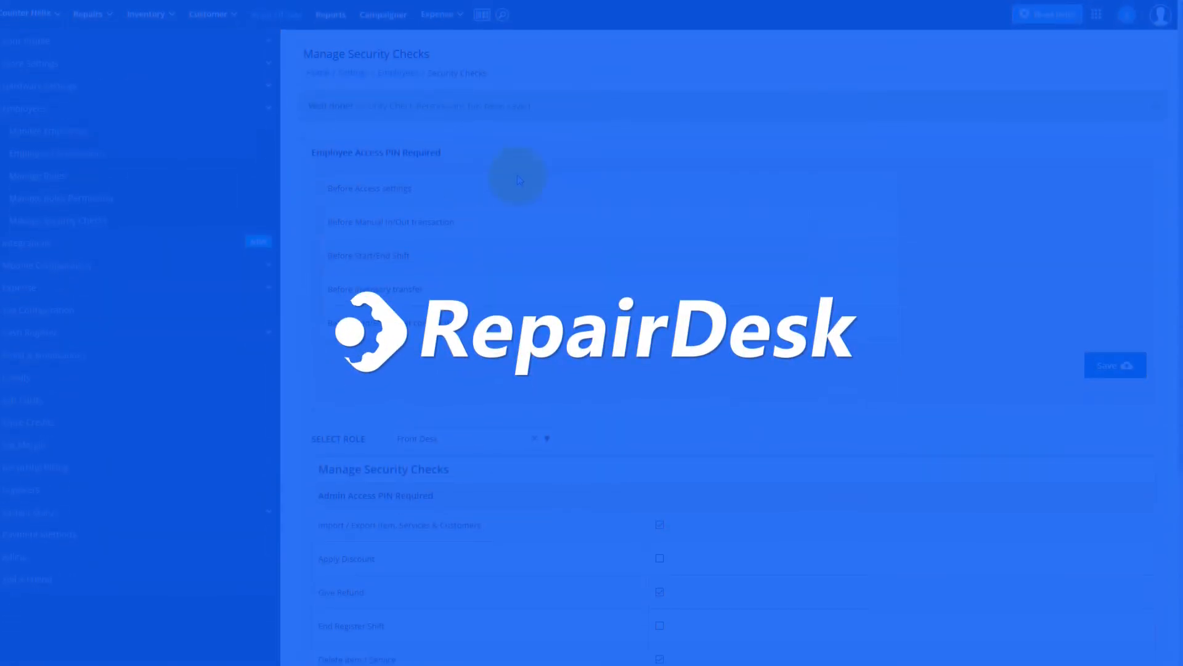
pyautogui.click(257, 23)
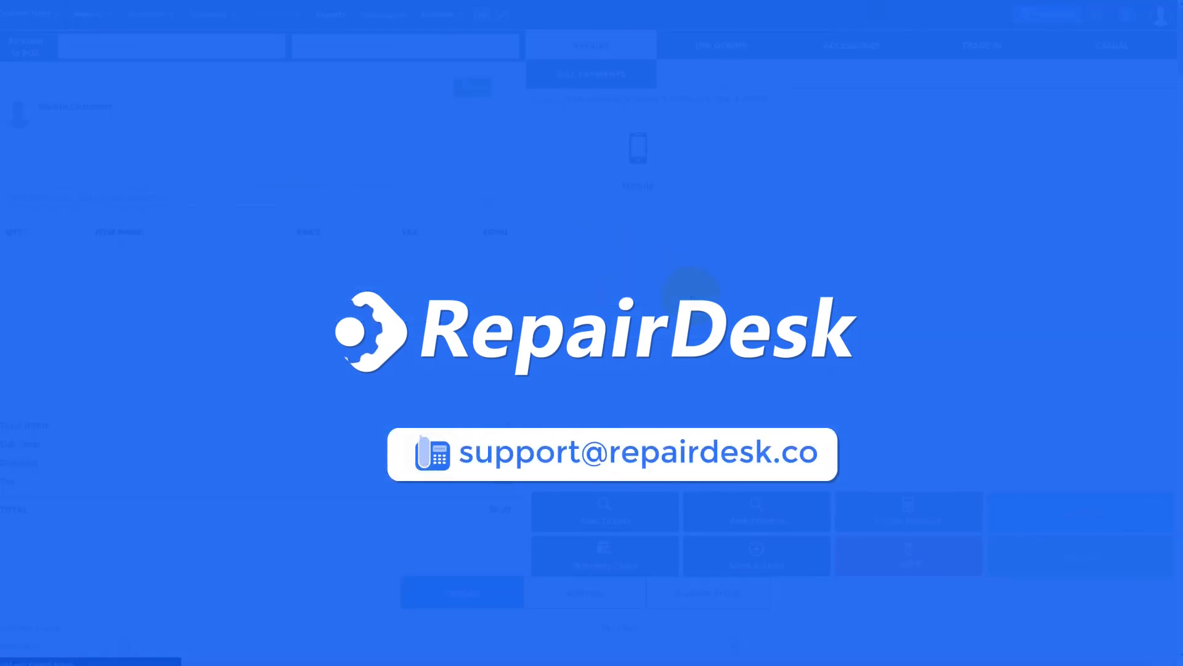